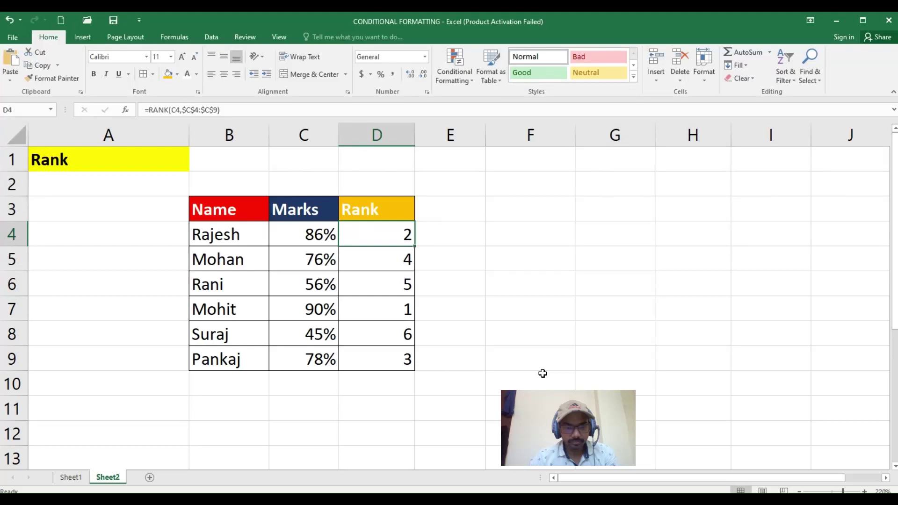
Select the title, then the student table B3:D9, names, marks C4:C9 and ranks D4:D9 to review them
click(152, 160)
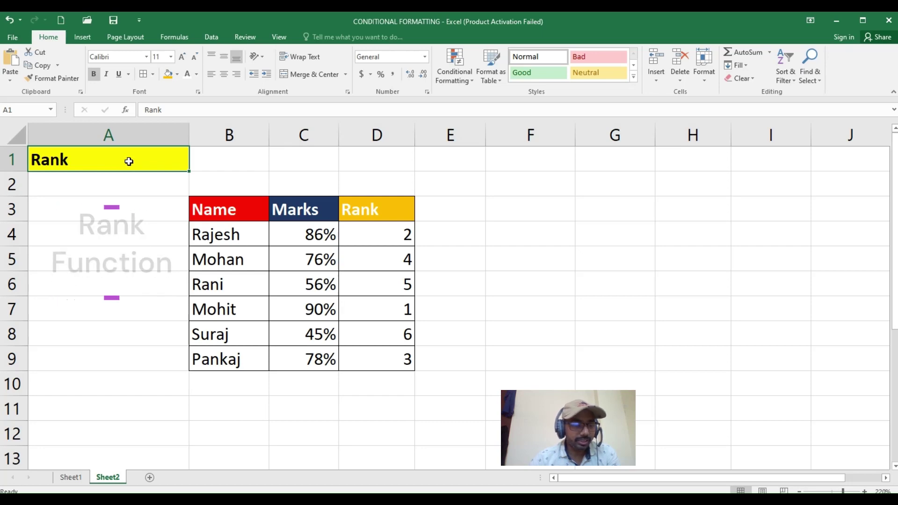
click(229, 216)
drag(229, 216, 355, 352)
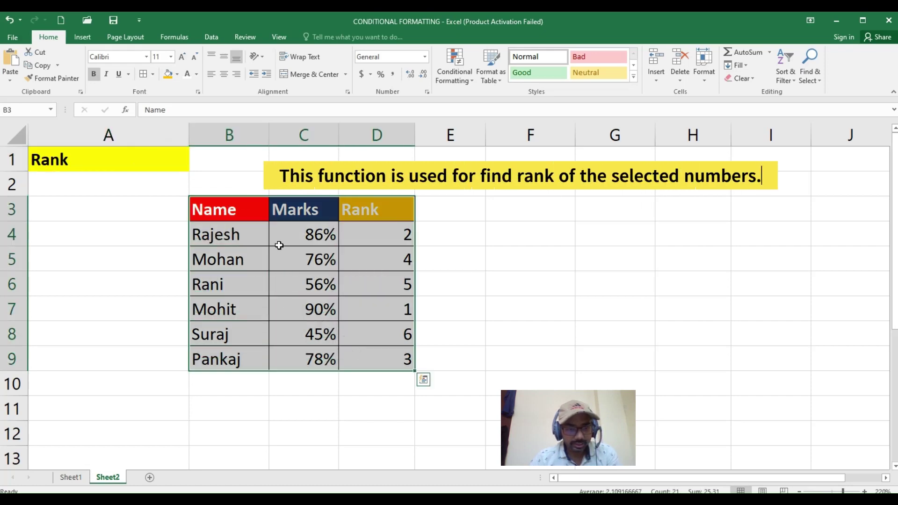
click(246, 230)
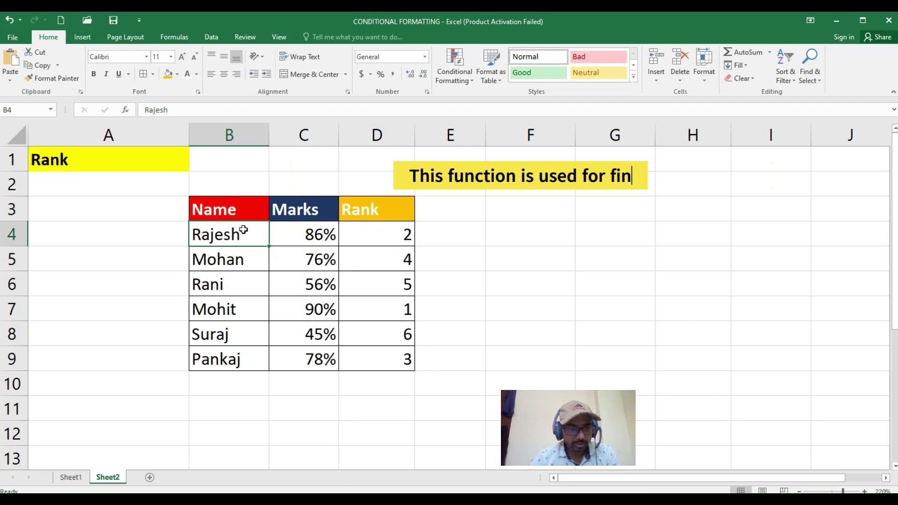
drag(245, 230, 231, 358)
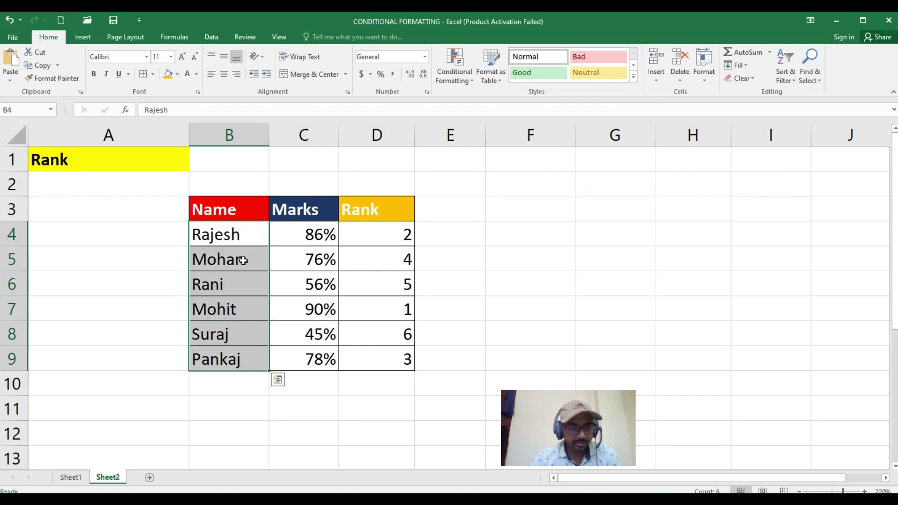
click(286, 233)
drag(296, 230, 292, 358)
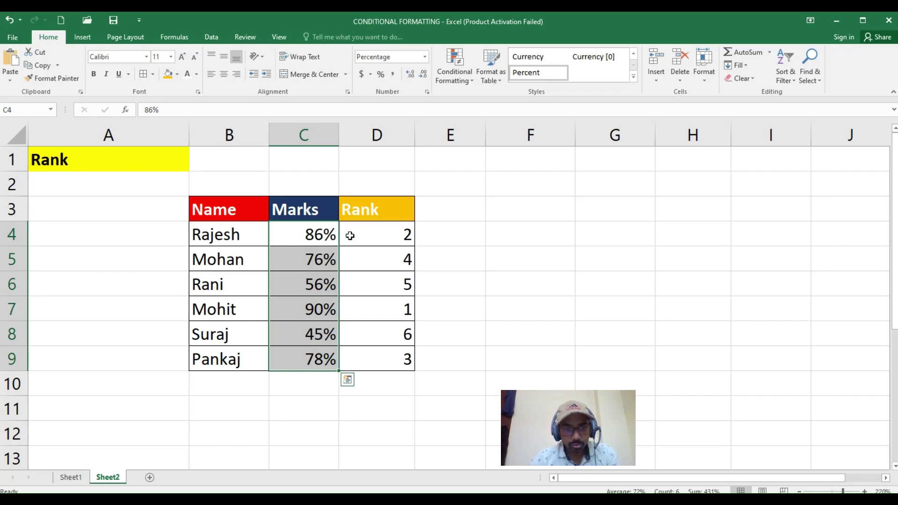
drag(358, 233, 361, 354)
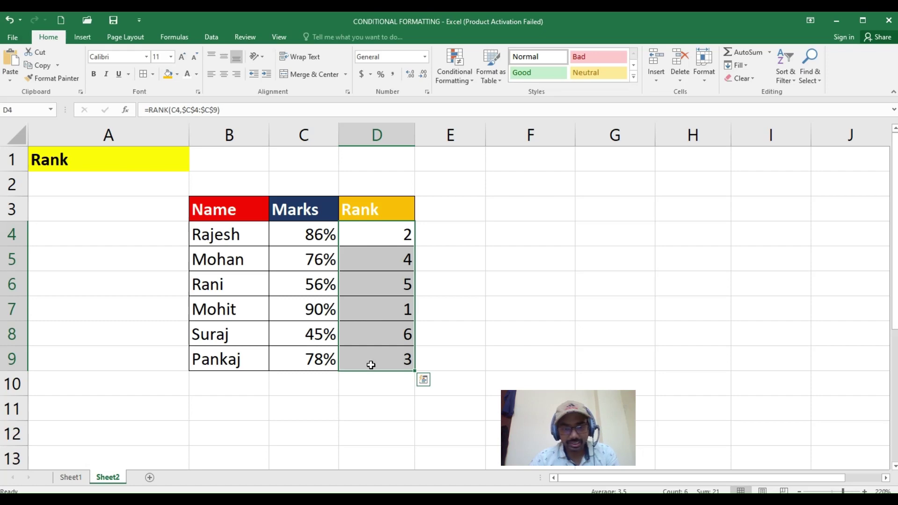
Clear the old ranks in D4:D9 and start a =RANK( formula in D4
key(Delete)
click(371, 232)
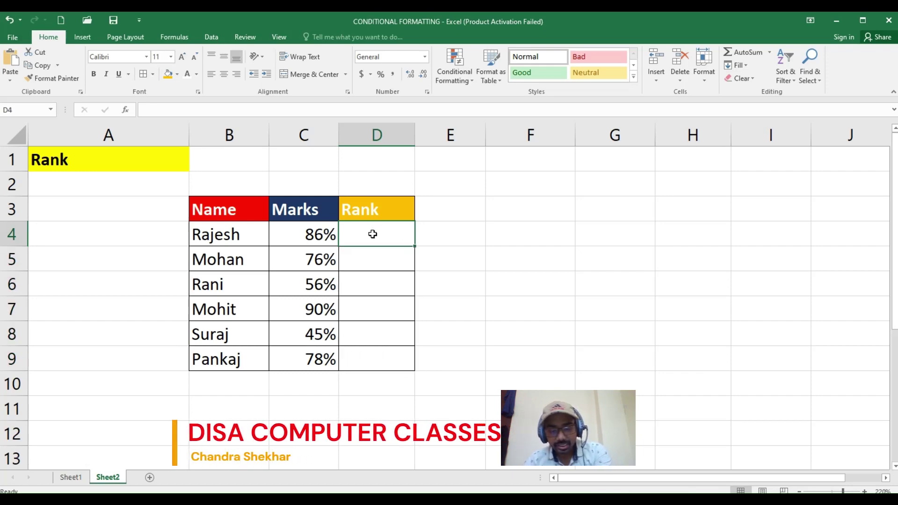
text(=)
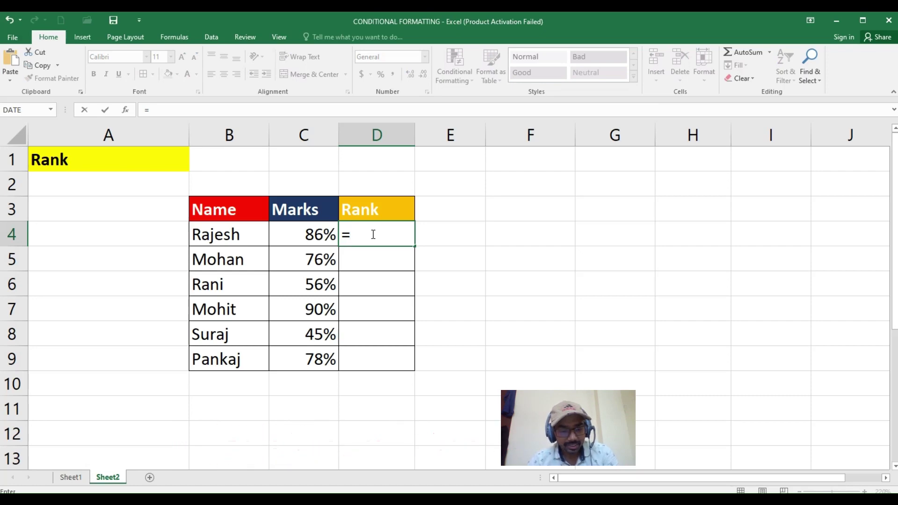
text(ran)
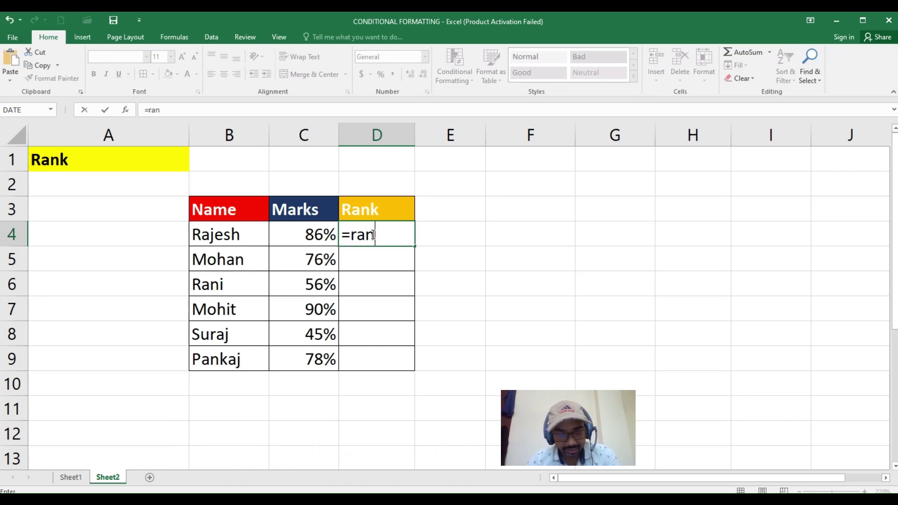
text(k)
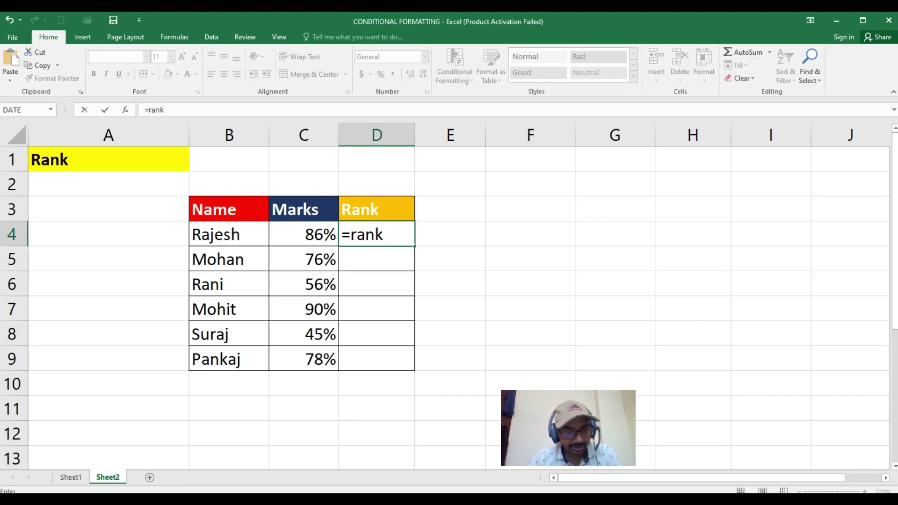
key(Tab)
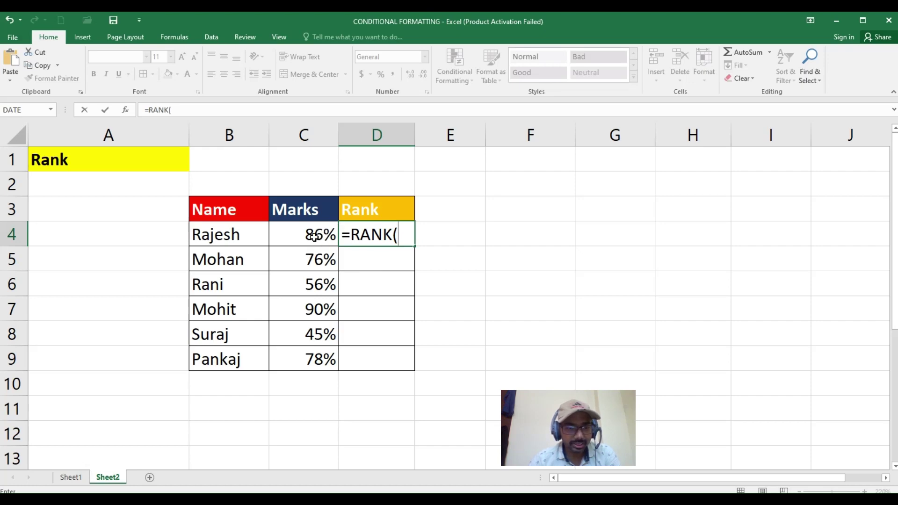
Give the D4 RANK formula C4 and the absolute range $C$4:$C$9 as arguments
click(314, 236)
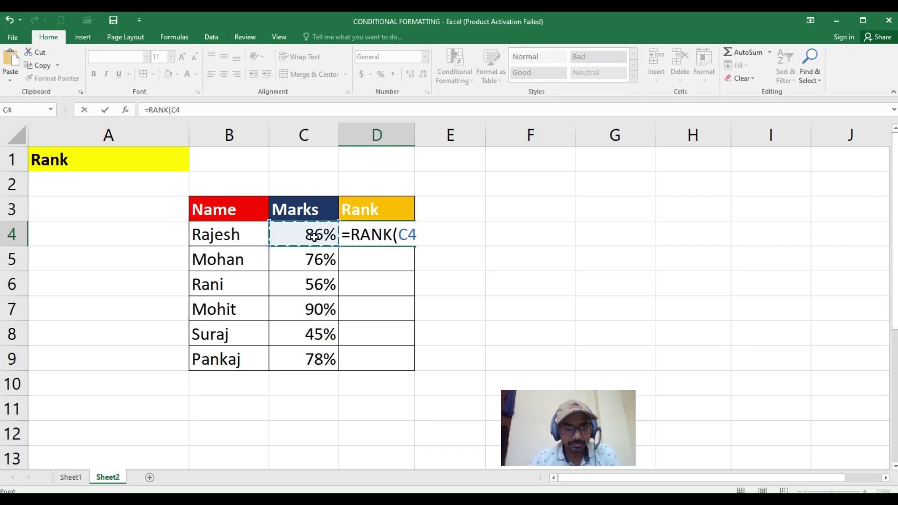
text(,)
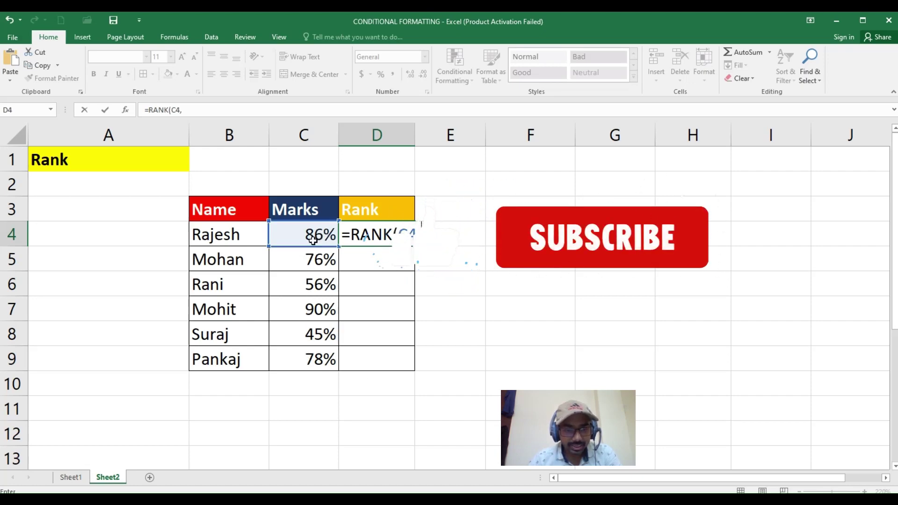
drag(314, 232, 303, 359)
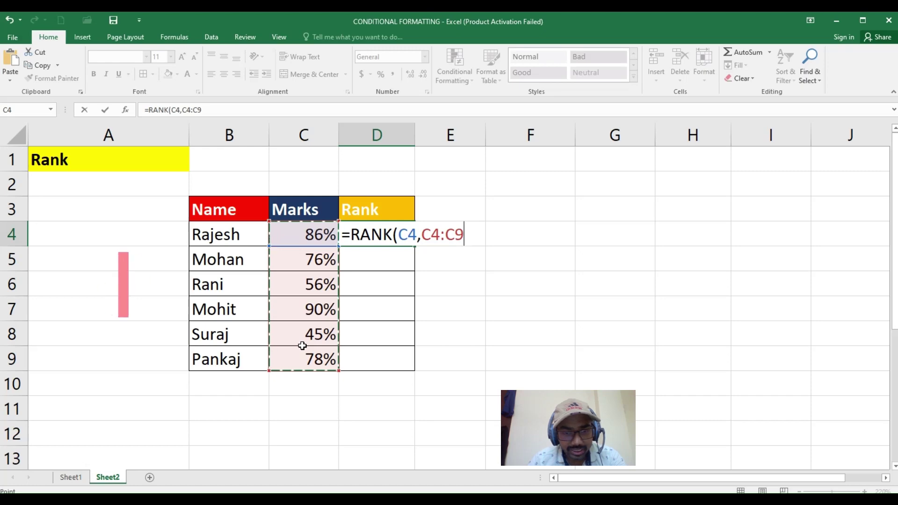
key(F4)
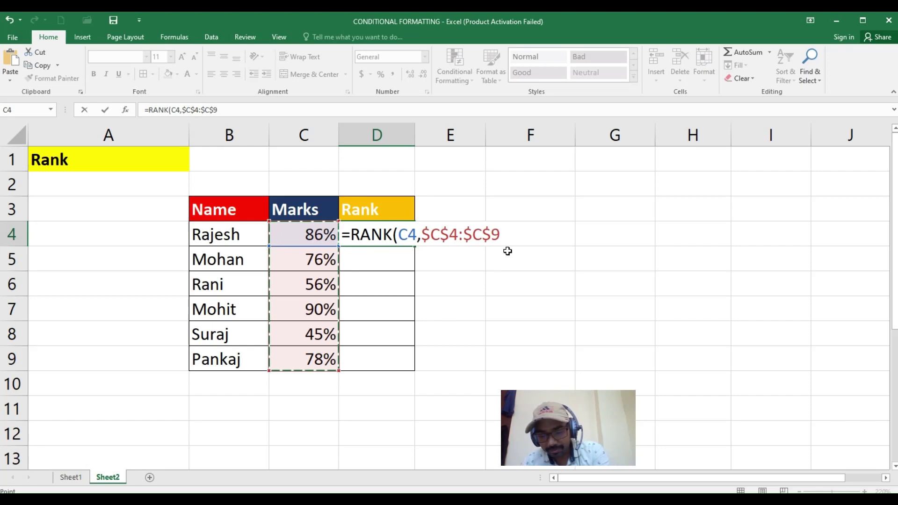
Commit =RANK(C4,$C$4:$C$9) in D4 and fill it down to D9, giving ranks 2, 4, 5, 1, 6, 3
text())
key(Return)
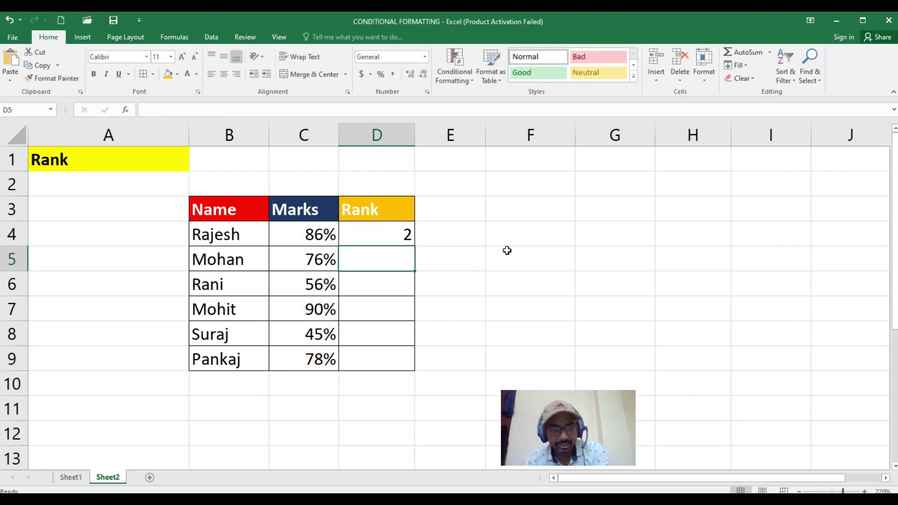
click(381, 235)
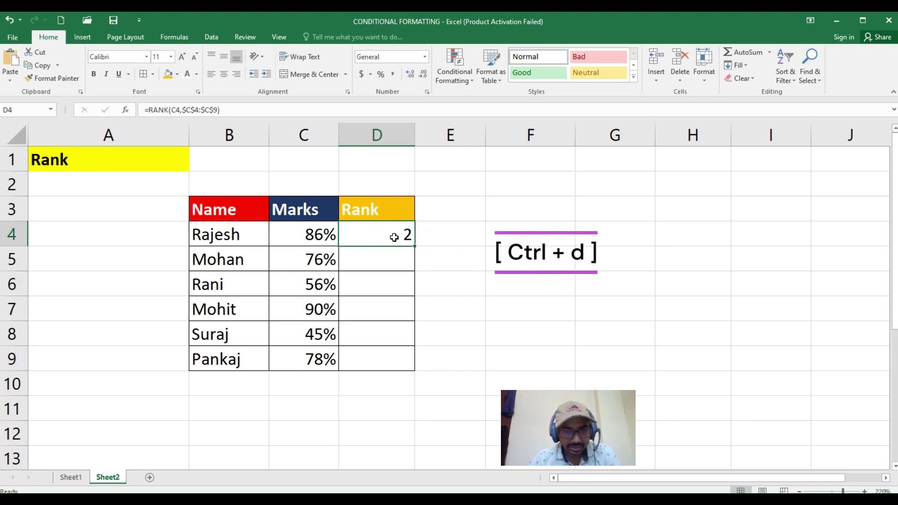
drag(396, 236, 387, 356)
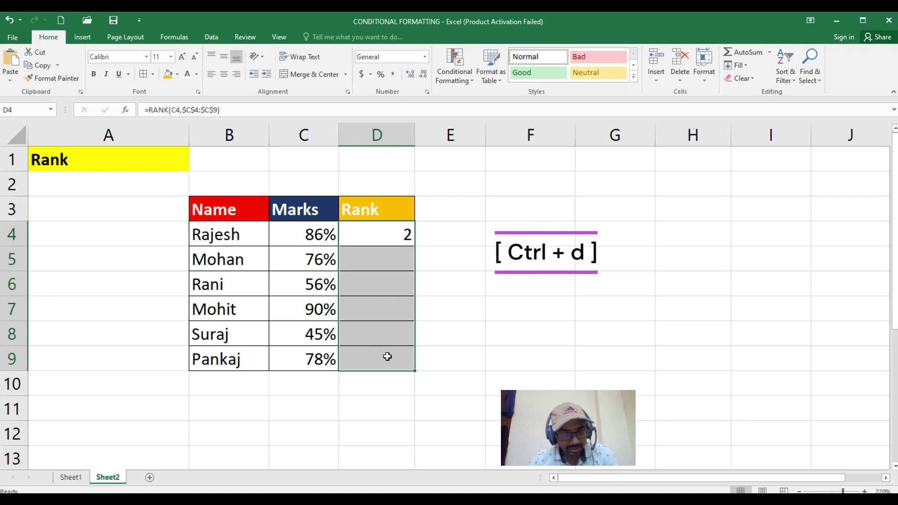
key(ctrl+d)
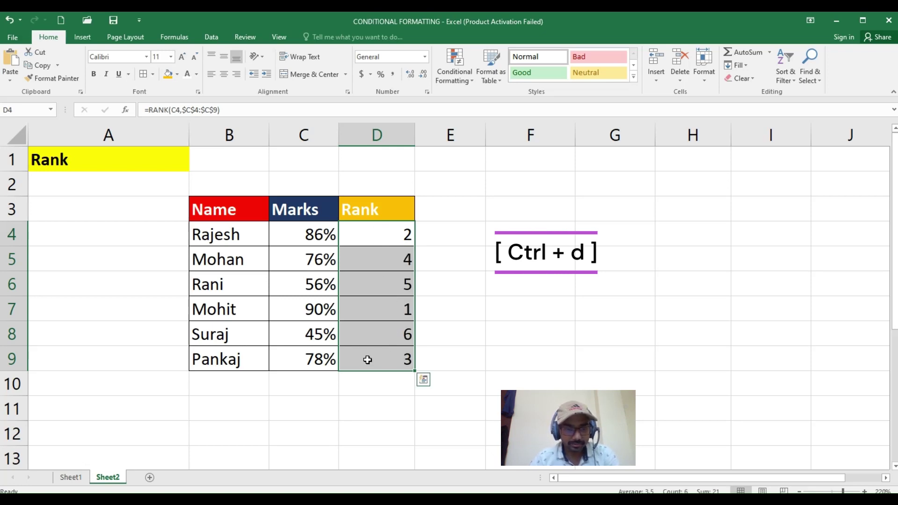
click(318, 330)
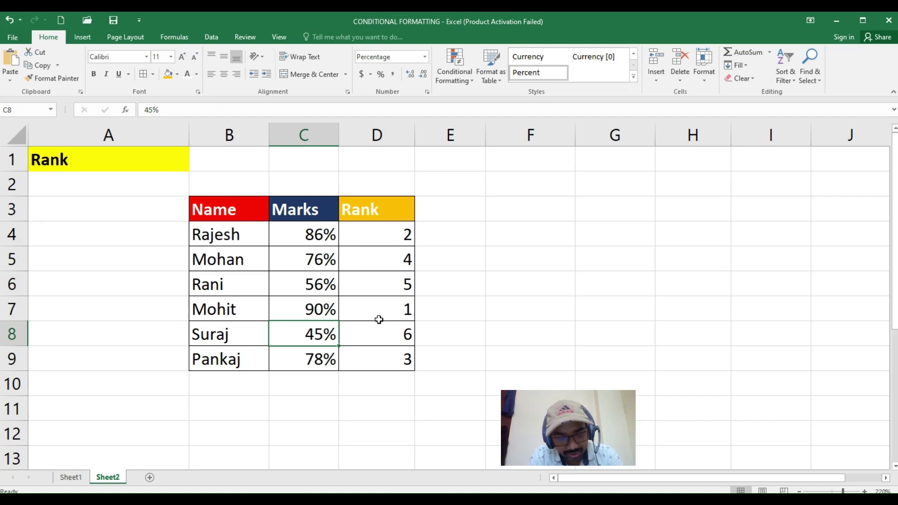
Change the C8 mark to 66% and C7 to 80% so the ranks recalculate automatically
text(66)
key(Return)
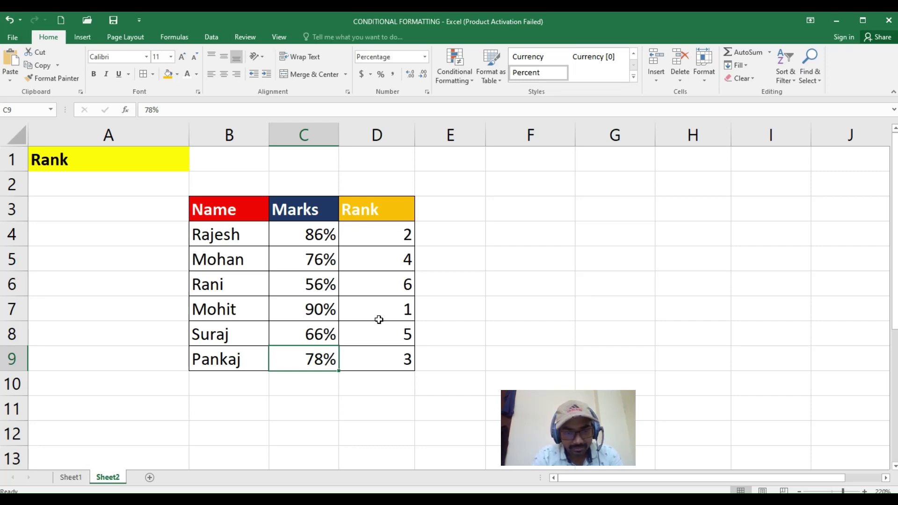
click(319, 309)
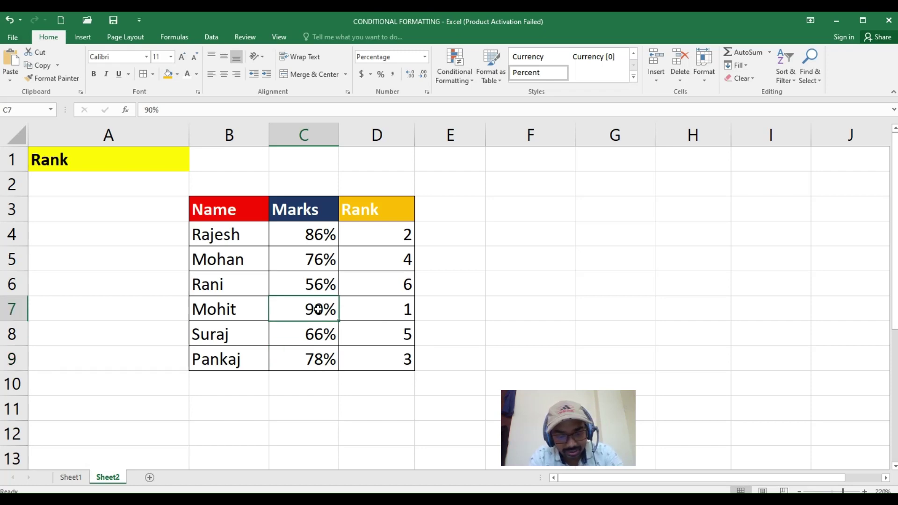
text(80)
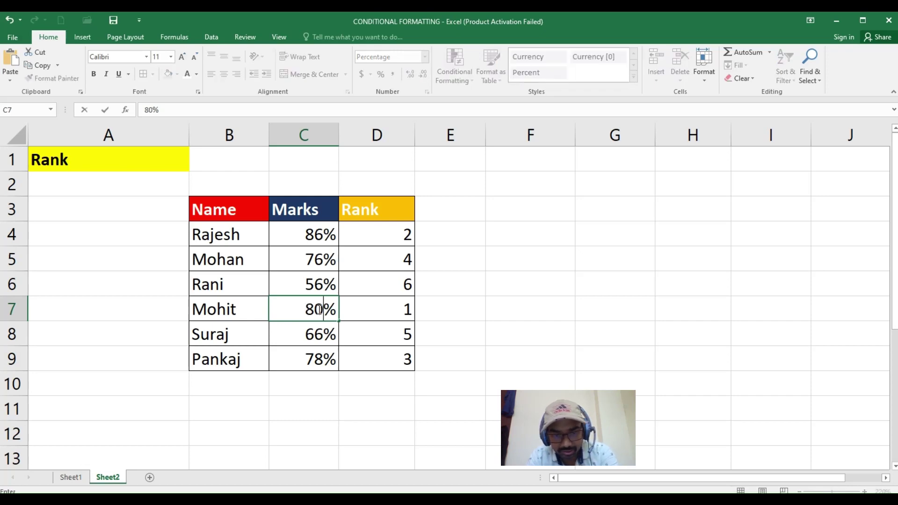
key(Return)
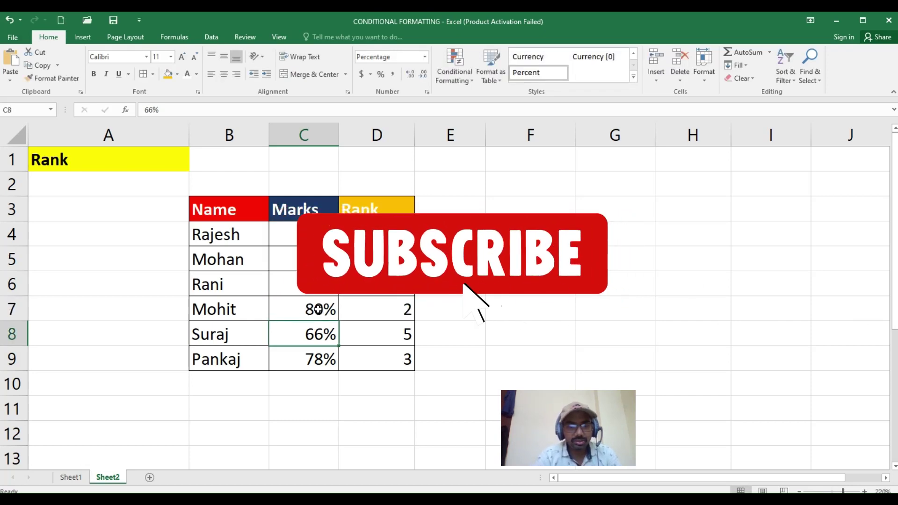